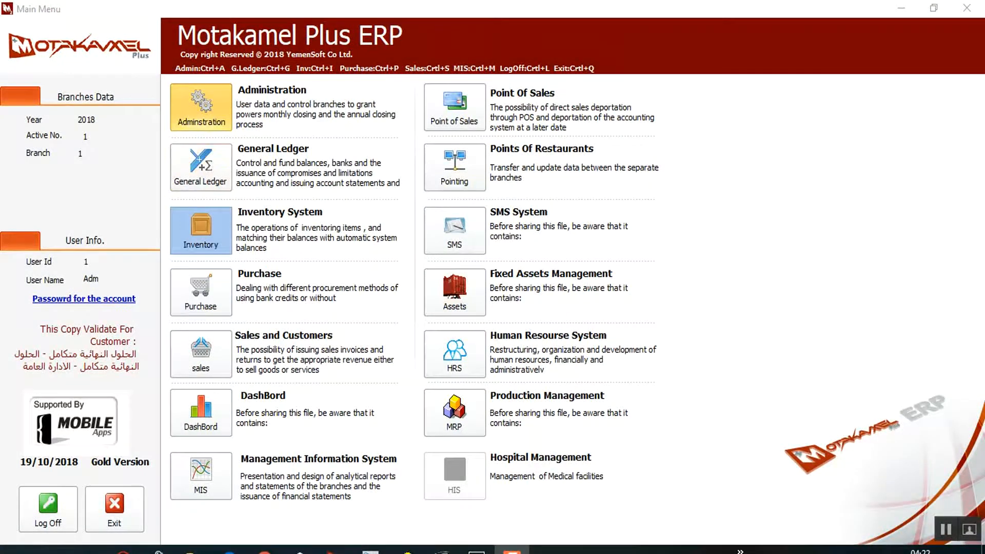
Step: Open the Chart of Accounts screen in the General Ledger module
{"action": "left_click", "coordinate": [200, 167]}
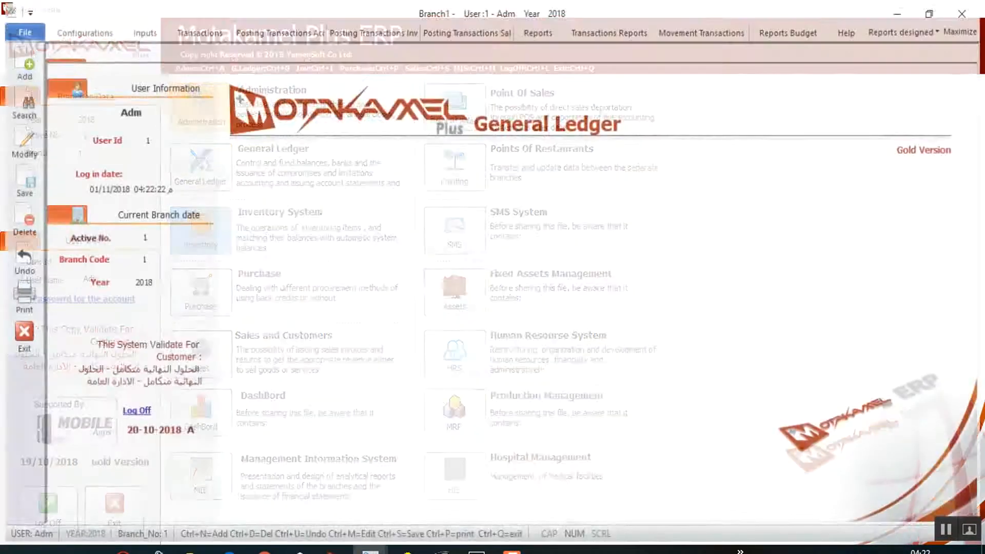
{"action": "left_click", "coordinate": [141, 29]}
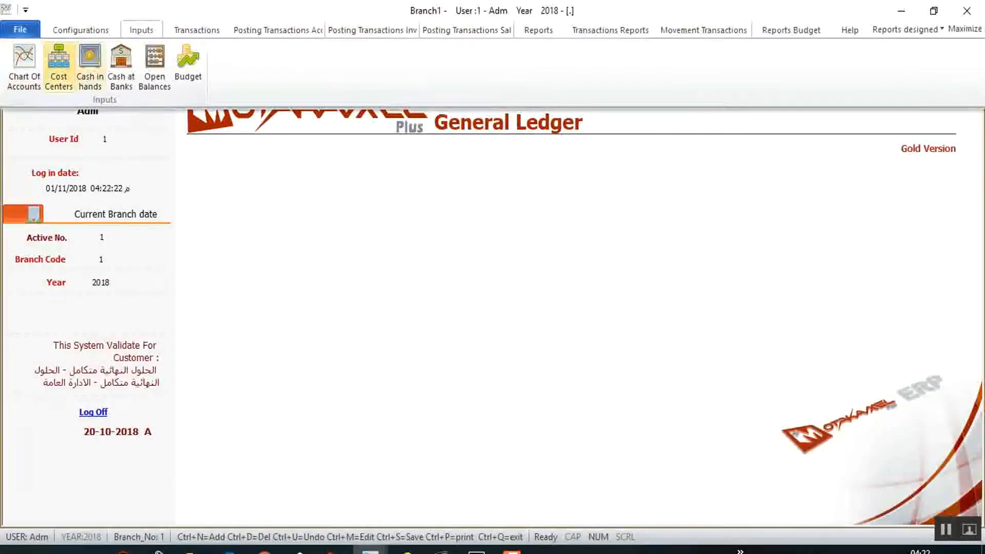
{"action": "left_click", "coordinate": [24, 67]}
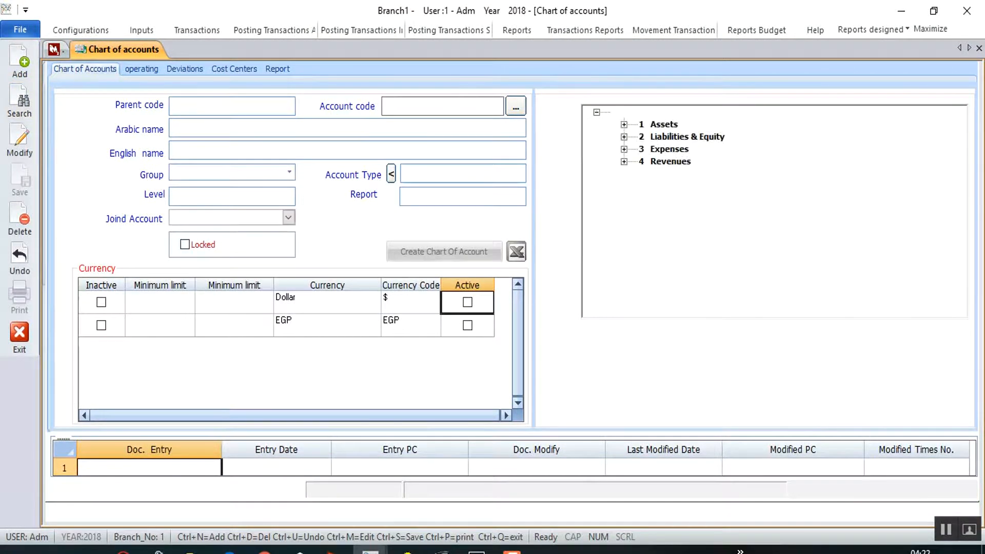
Step: Expand Assets, Current Assets, Cash on Hand & in Banks, Cash In Hand and Cash, and select the Main Cash 2 account
{"action": "left_click", "coordinate": [624, 125]}
{"action": "left_click", "coordinate": [652, 137]}
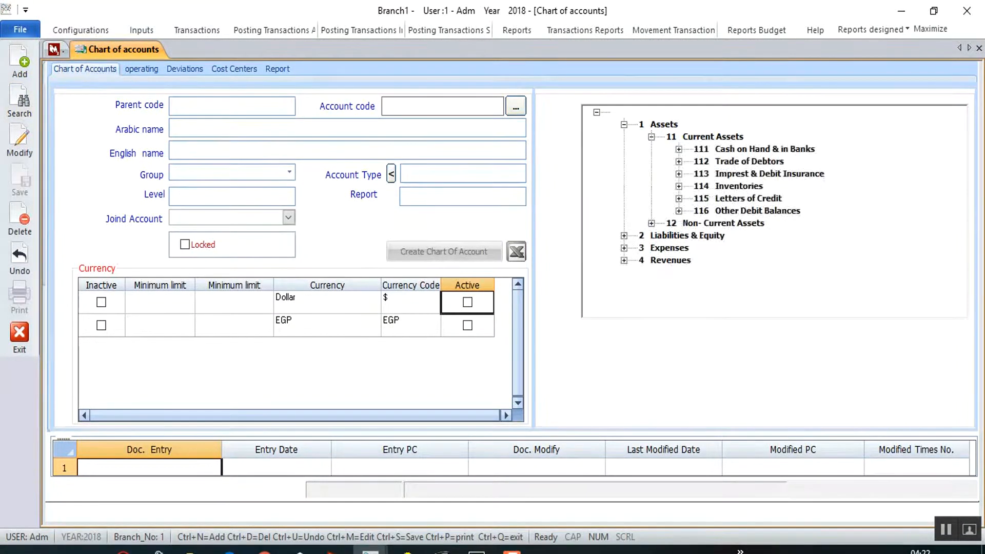
{"action": "left_click", "coordinate": [679, 149]}
{"action": "left_click", "coordinate": [706, 162]}
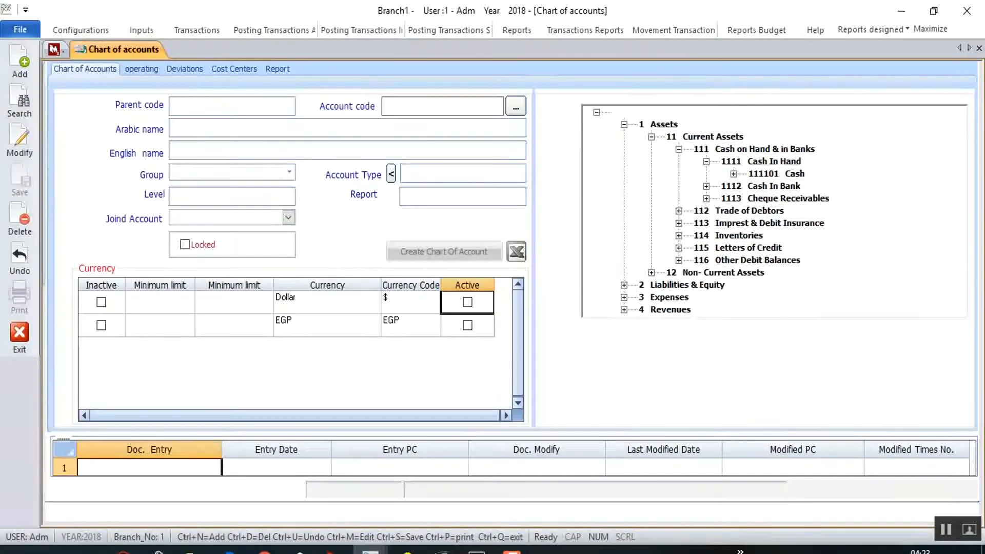
{"action": "left_click", "coordinate": [734, 174]}
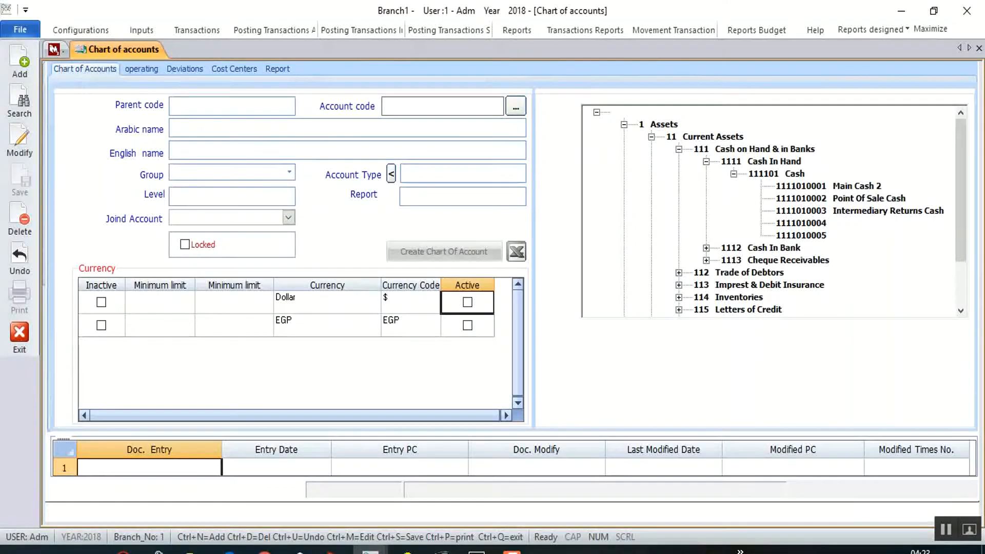
{"action": "left_click", "coordinate": [828, 186]}
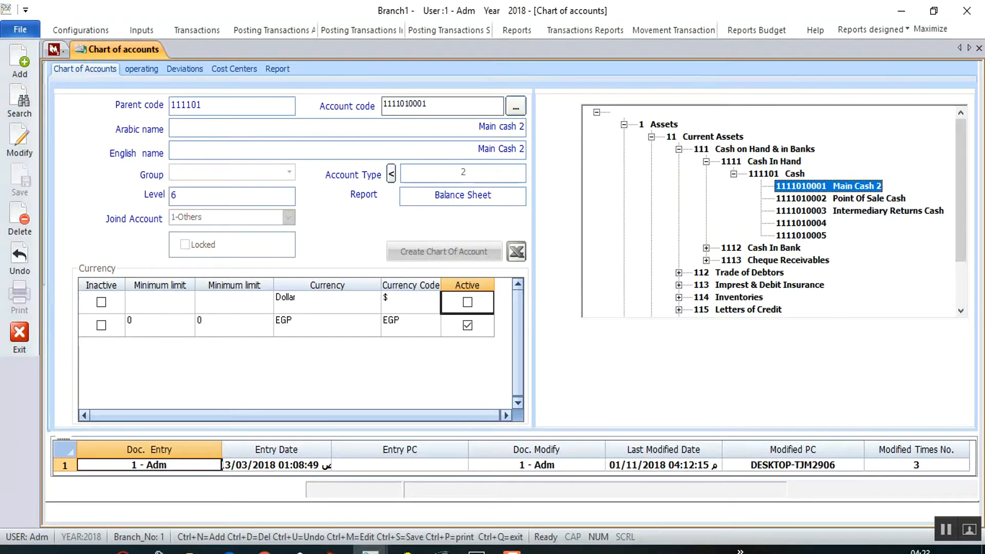
{"action": "left_click", "coordinate": [829, 186]}
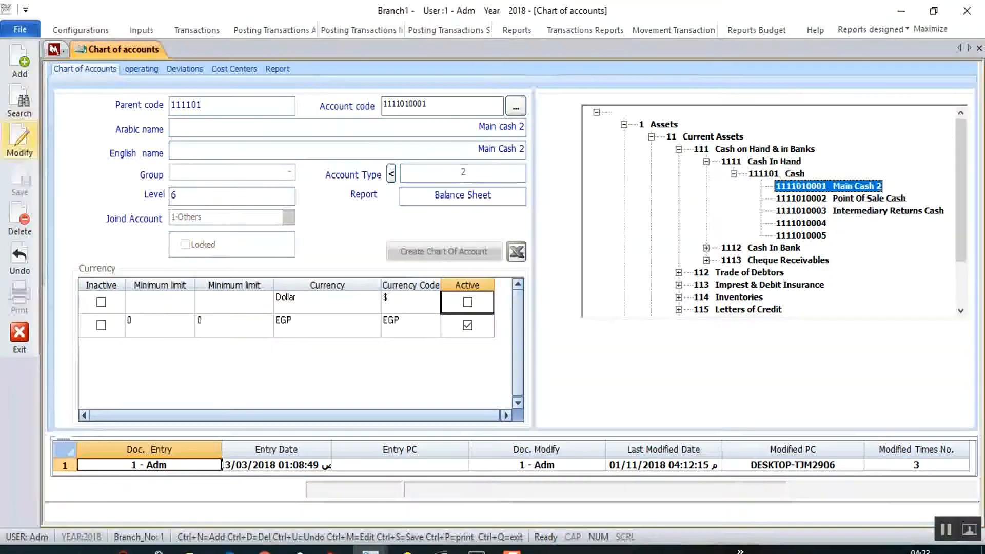
Step: Rename the selected account to "Main cash 1" in Arabic name and "Main Cash 1" in English name, and save it
{"action": "left_click", "coordinate": [19, 141]}
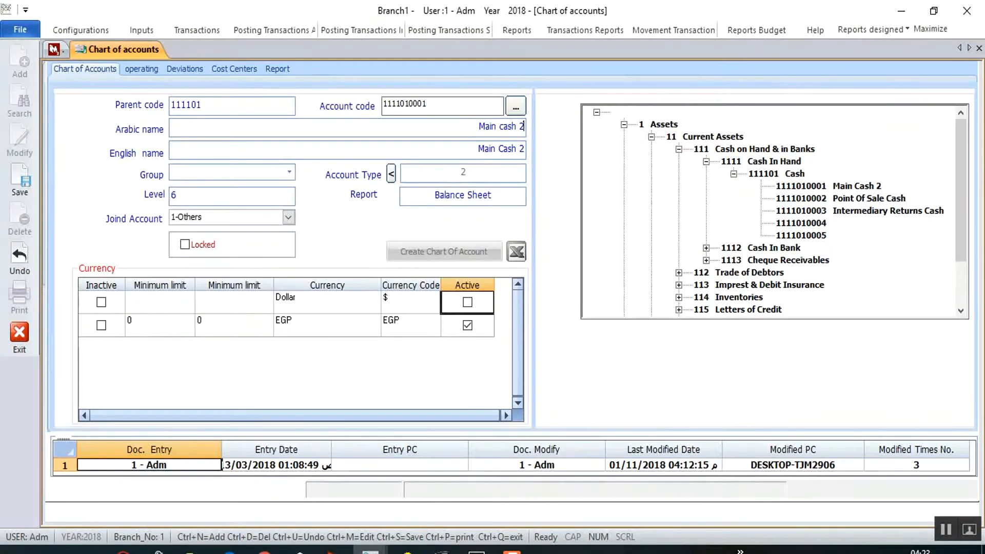
{"action": "left_click_drag", "start_coordinate": [524, 127], "coordinate": [519, 149]}
{"action": "key", "text": "BackSpace"}
{"action": "key", "text": "BackSpace"}
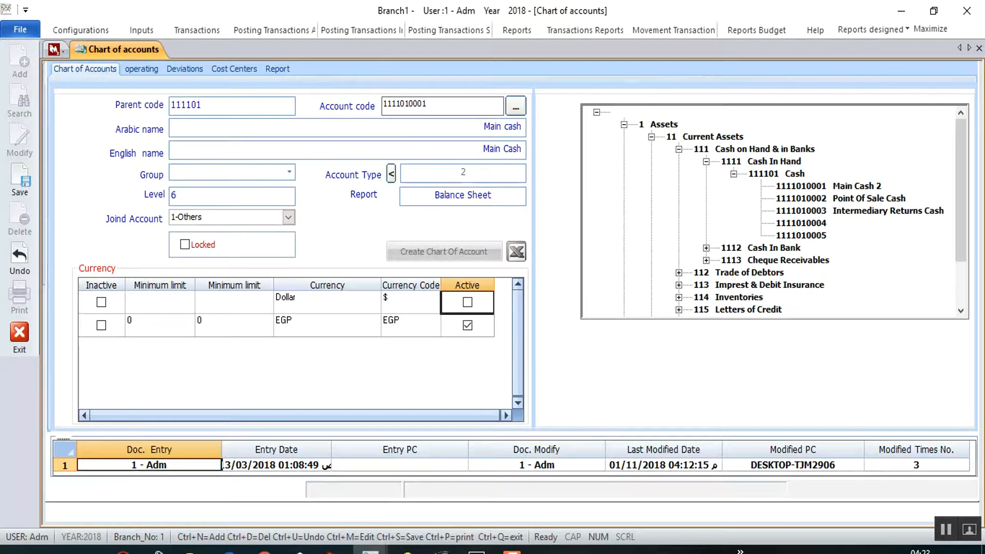
{"action": "type", "text": "1"}
{"action": "left_click", "coordinate": [522, 149]}
{"action": "type", "text": "1"}
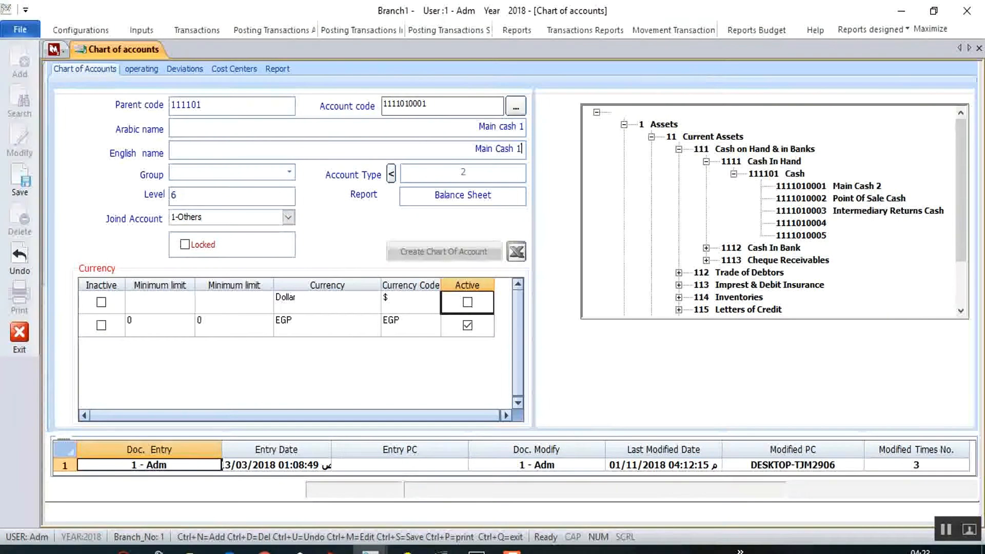
{"action": "left_click", "coordinate": [20, 180]}
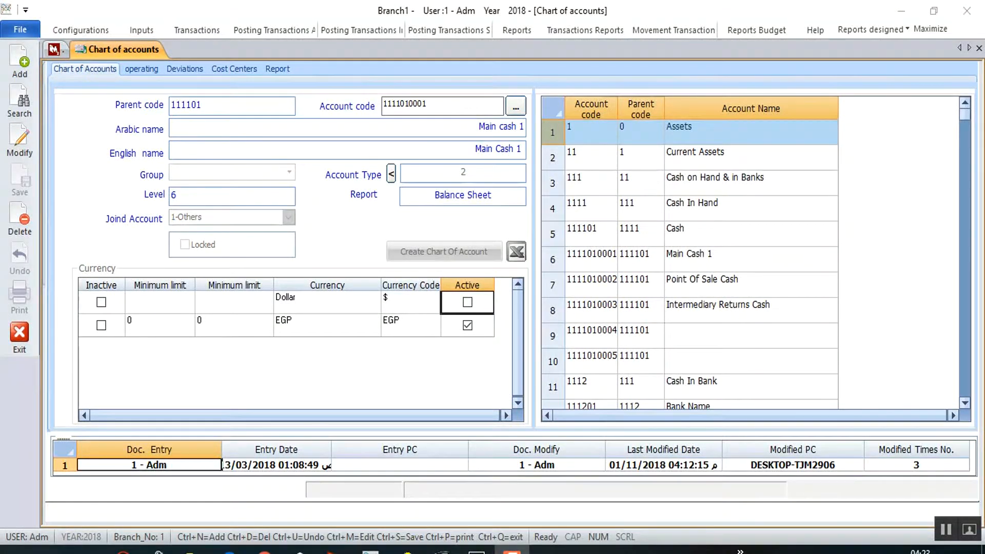
Step: Bring back the account tree and display the Cash In Hand account under Cash on Hand & in Banks
{"action": "left_click", "coordinate": [19, 101]}
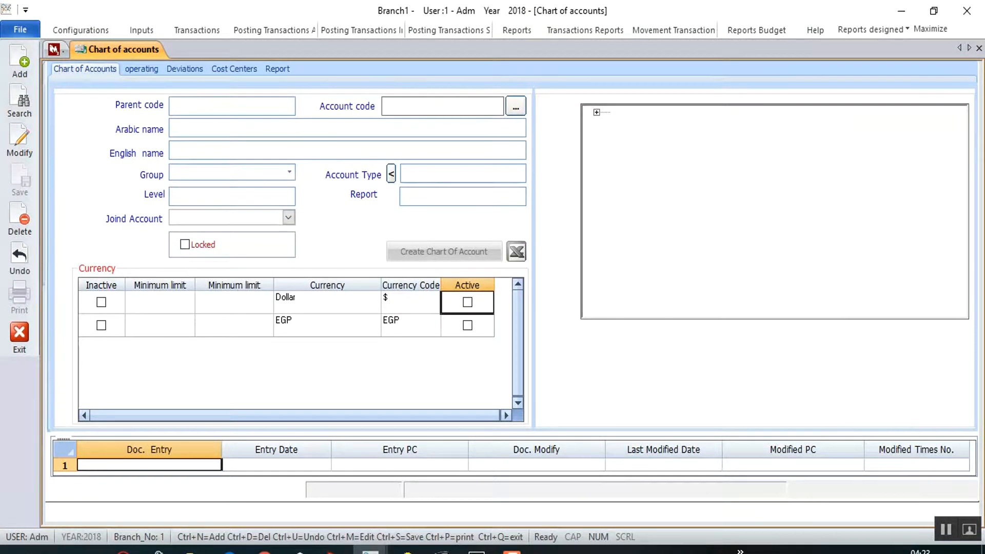
{"action": "left_click", "coordinate": [624, 125]}
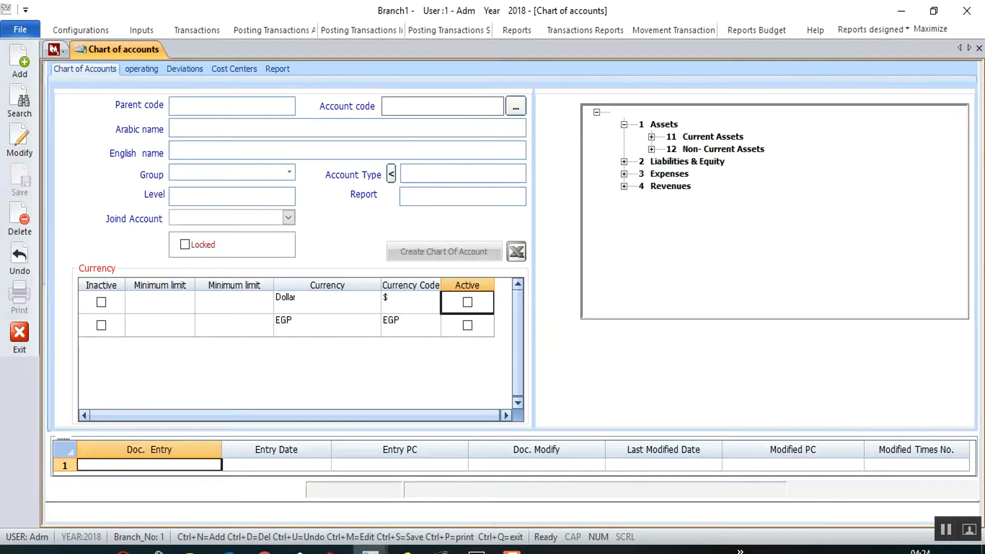
{"action": "left_click", "coordinate": [652, 137]}
{"action": "left_click", "coordinate": [679, 149]}
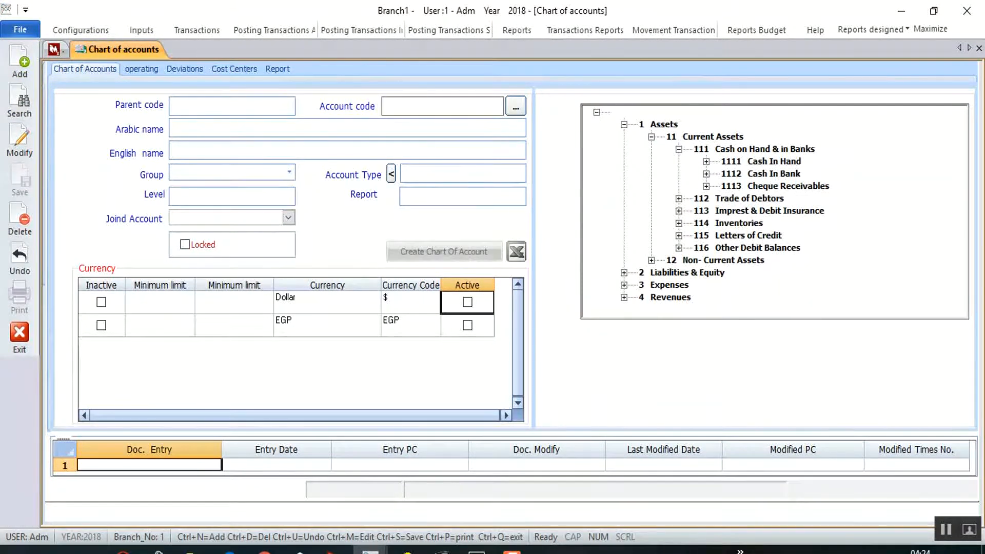
{"action": "left_click", "coordinate": [707, 162]}
{"action": "left_click", "coordinate": [761, 162]}
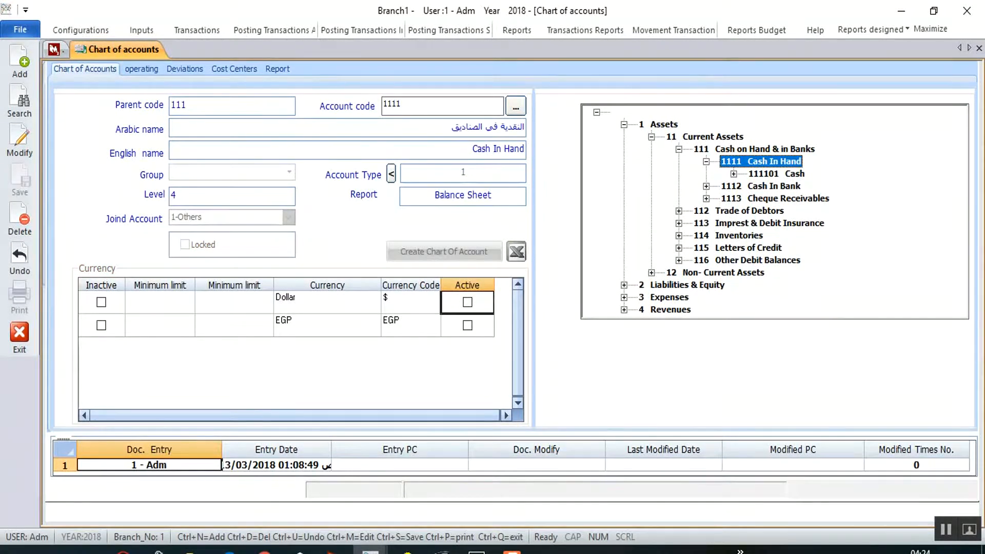
Step: Start a new account under parent code 1111 with "Cash account" as both the Arabic and English name
{"action": "key", "text": "ctrl+n"}
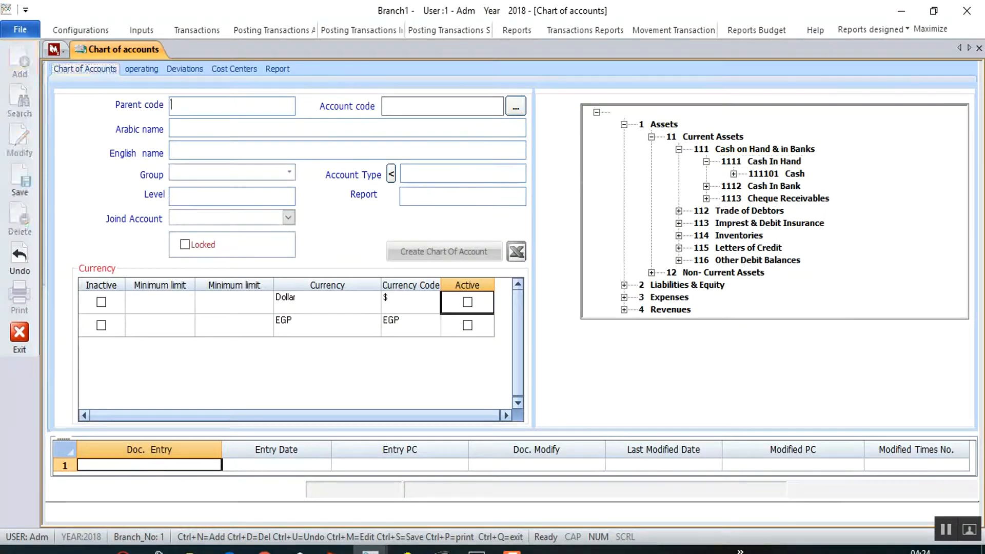
{"action": "type", "text": "1111"}
{"action": "key", "text": "Return"}
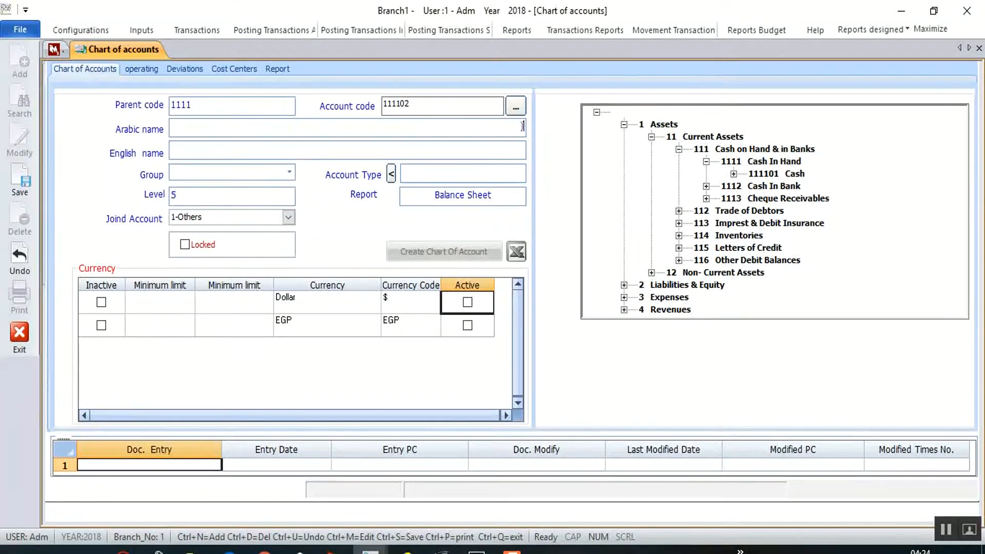
{"action": "type", "text": "Cash account"}
{"action": "key", "text": "Tab"}
{"action": "type", "text": "Cash account"}
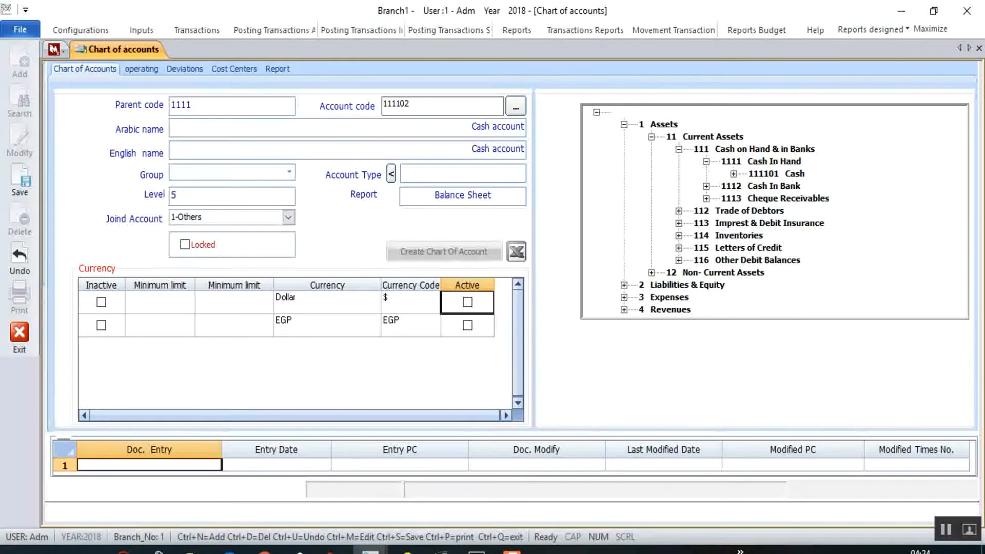
Step: Set the new Cash account's type to Main and save it
{"action": "left_click", "coordinate": [391, 174]}
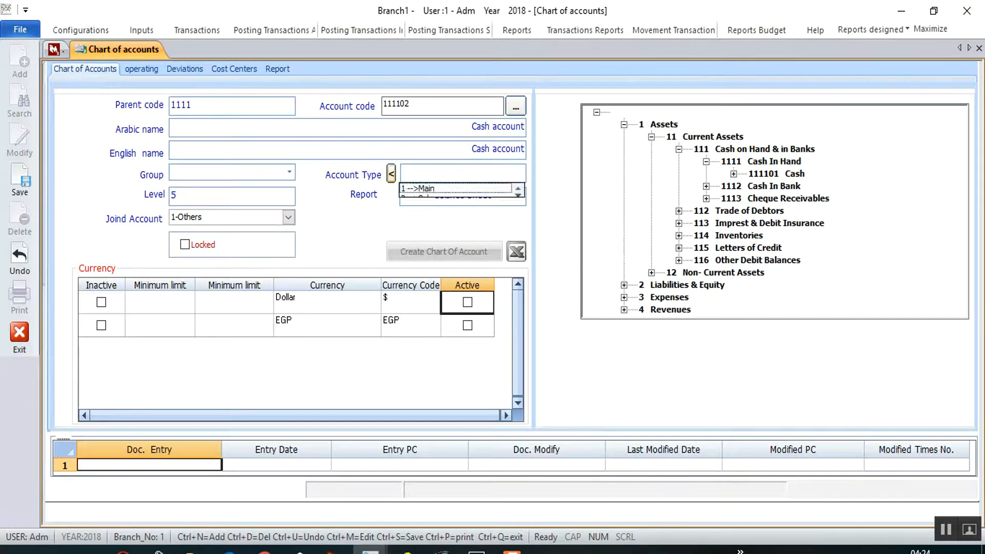
{"action": "left_click", "coordinate": [454, 189]}
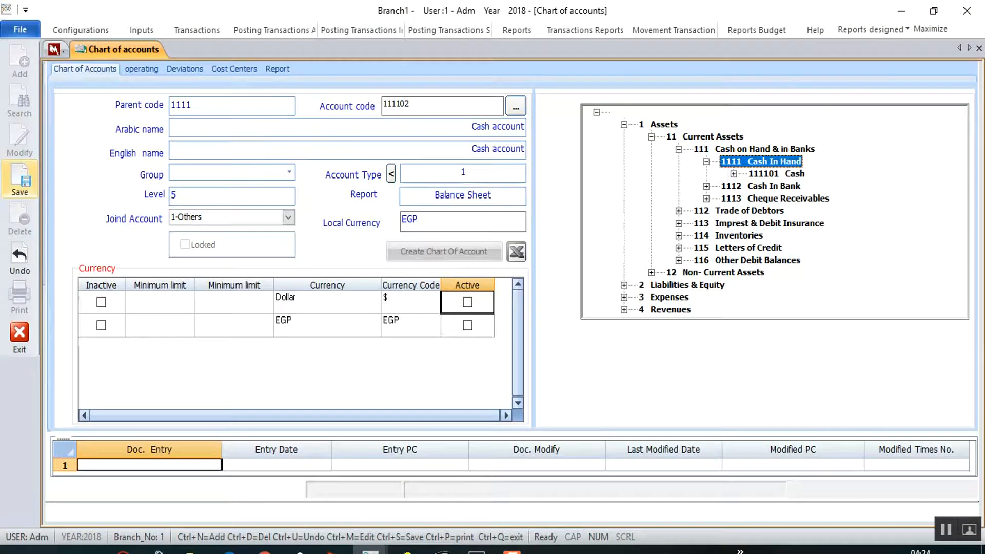
{"action": "left_click", "coordinate": [19, 179]}
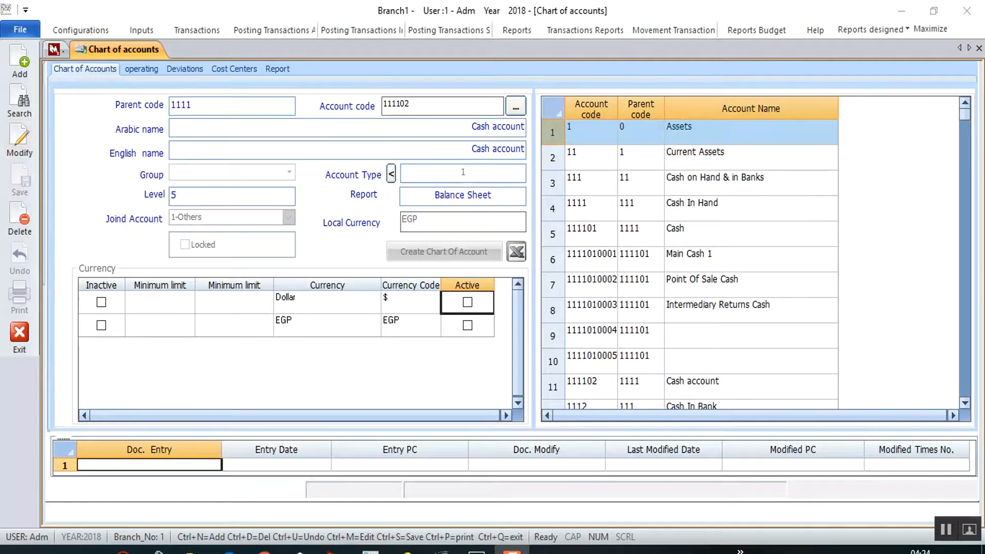
{"action": "left_click", "coordinate": [20, 61]}
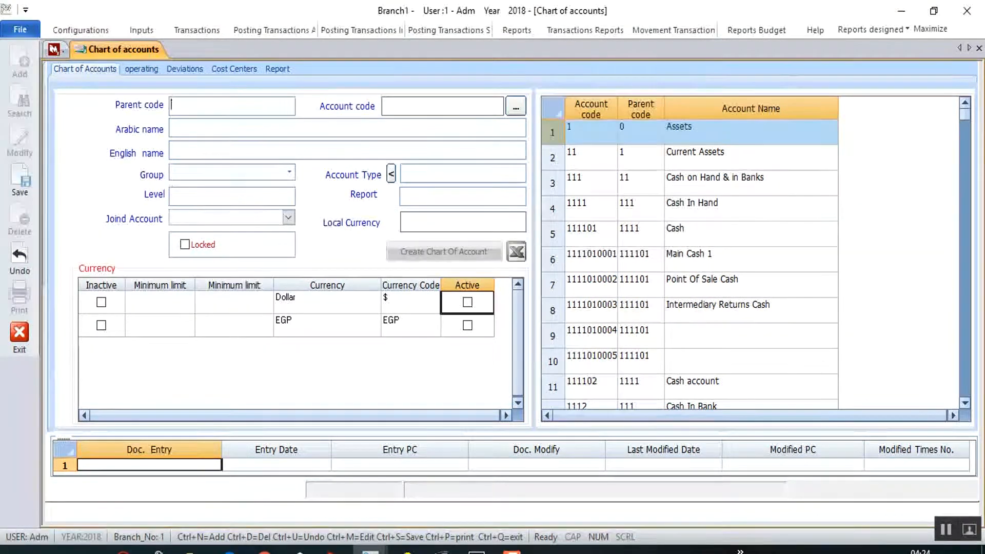
{"action": "type", "text": "111102"}
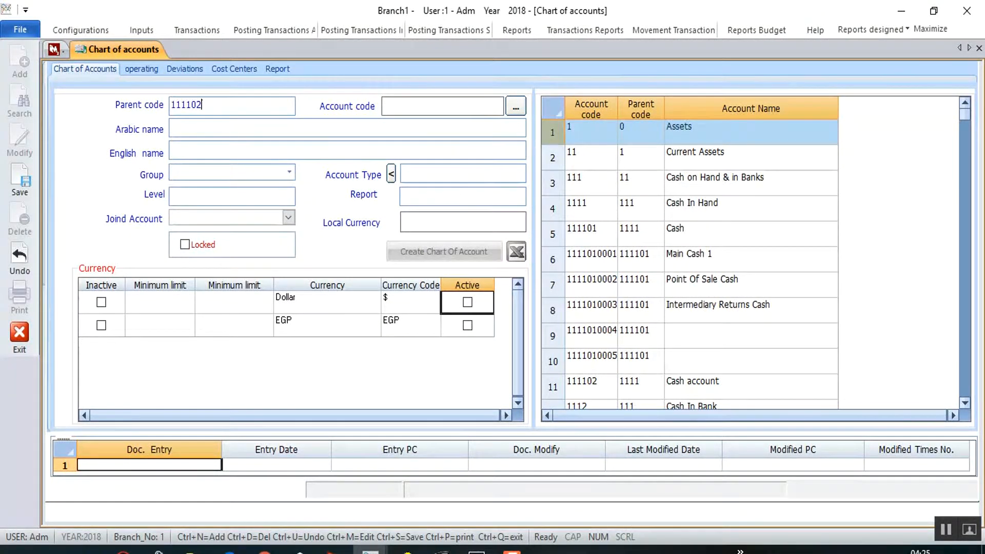
{"action": "key", "text": "Return"}
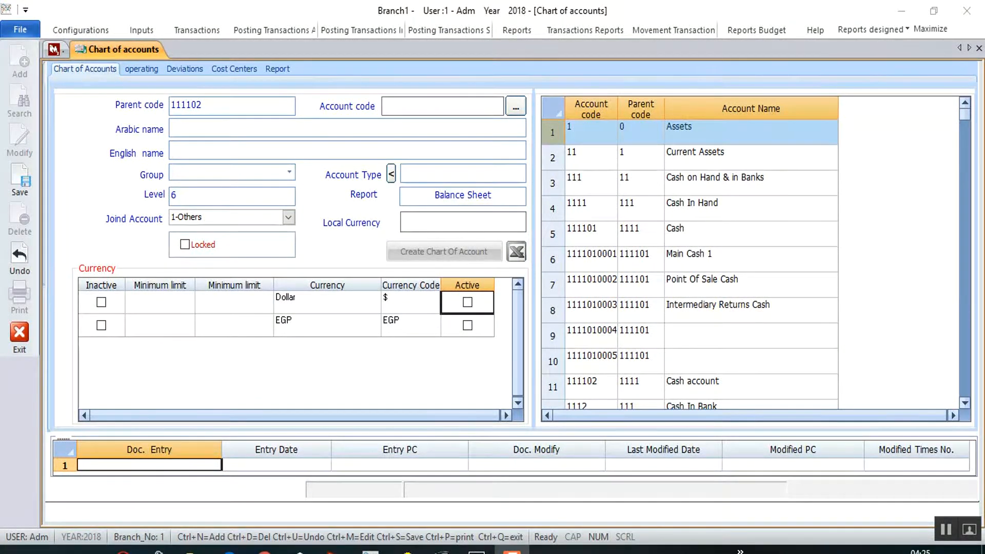
{"action": "type", "text": "1110"}
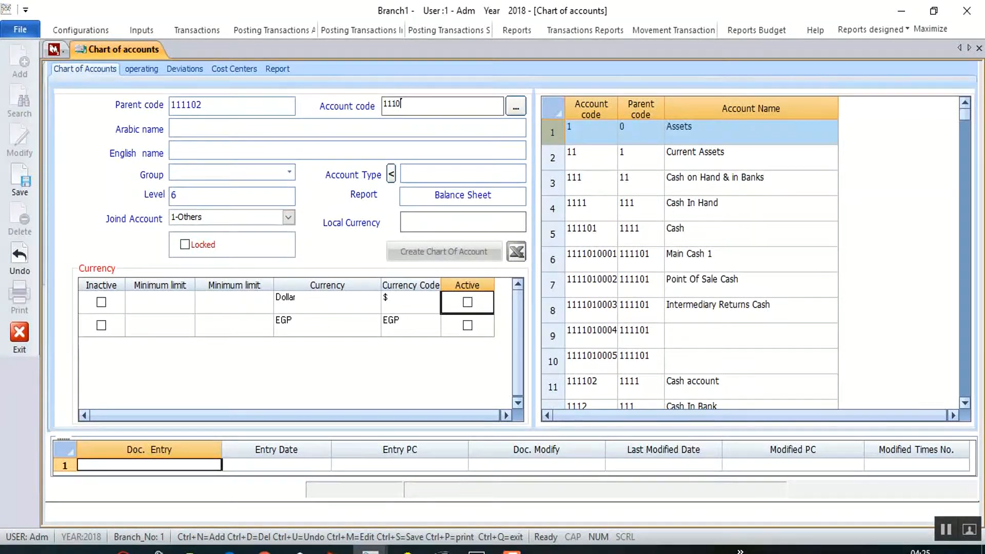
{"action": "type", "text": "020001"}
{"action": "key", "text": "Tab"}
{"action": "type", "text": "Cash account 1"}
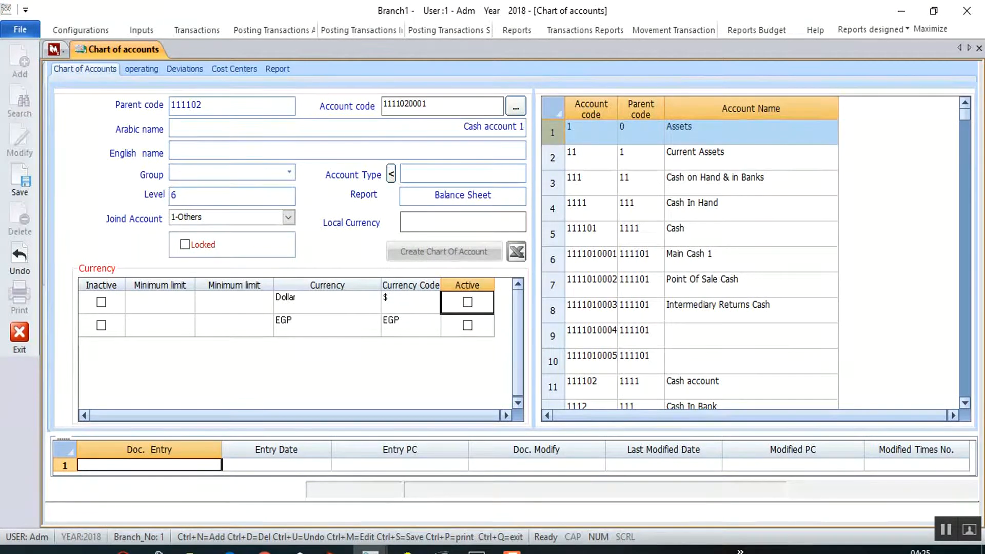
{"action": "key", "text": "Tab"}
{"action": "type", "text": "Cash account"}
Step: Set Cash account 1's type to Sub, activate the Dollar currency and save the account
{"action": "left_click", "coordinate": [391, 174]}
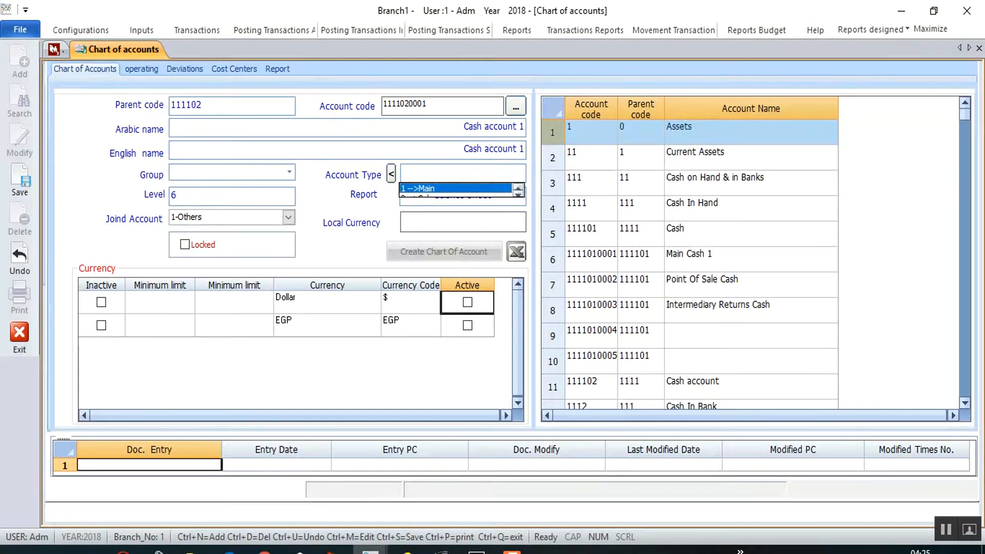
{"action": "left_click", "coordinate": [519, 194]}
{"action": "left_click", "coordinate": [446, 188]}
{"action": "double_click", "coordinate": [447, 188]}
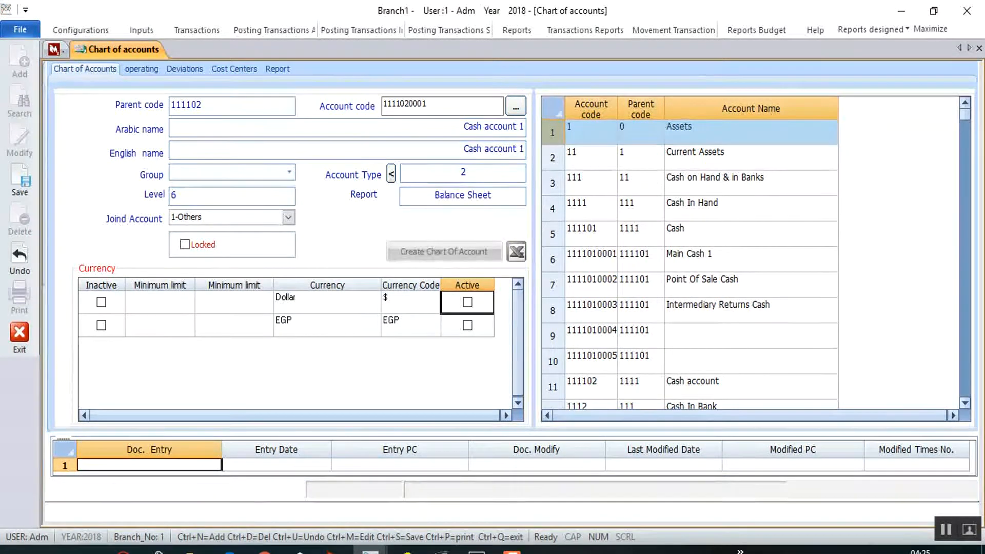
{"action": "left_click", "coordinate": [467, 302]}
{"action": "left_click", "coordinate": [19, 180]}
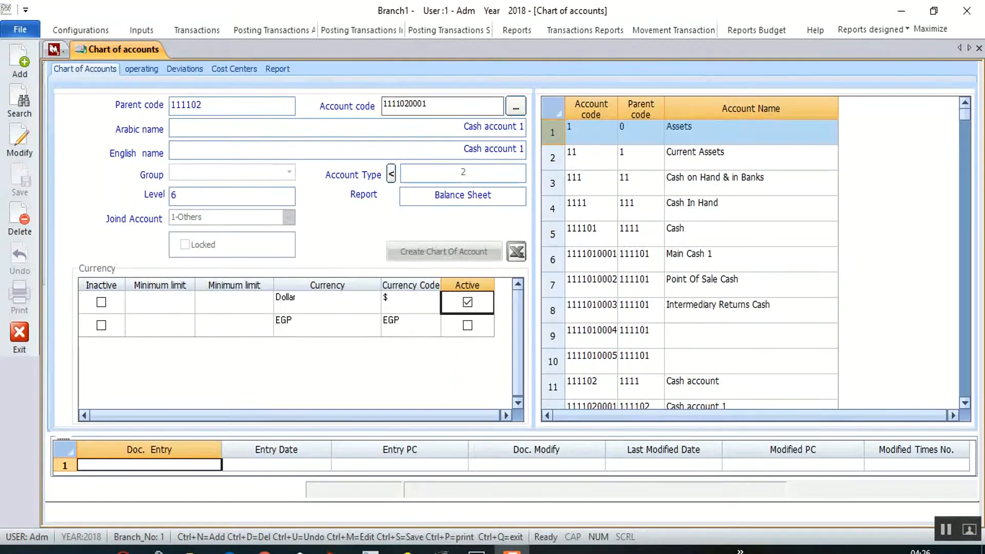
Step: Start another new account under parent code 111102 with the Arabic name "Cash account 2"
{"action": "key", "text": "ctrl+n"}
{"action": "type", "text": "1"}
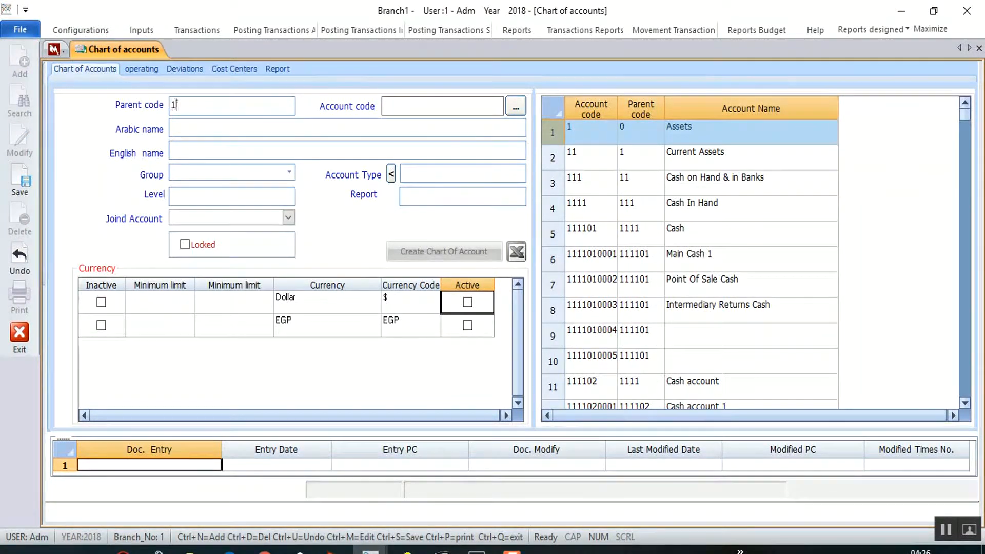
{"action": "type", "text": "11102"}
{"action": "key", "text": "Return"}
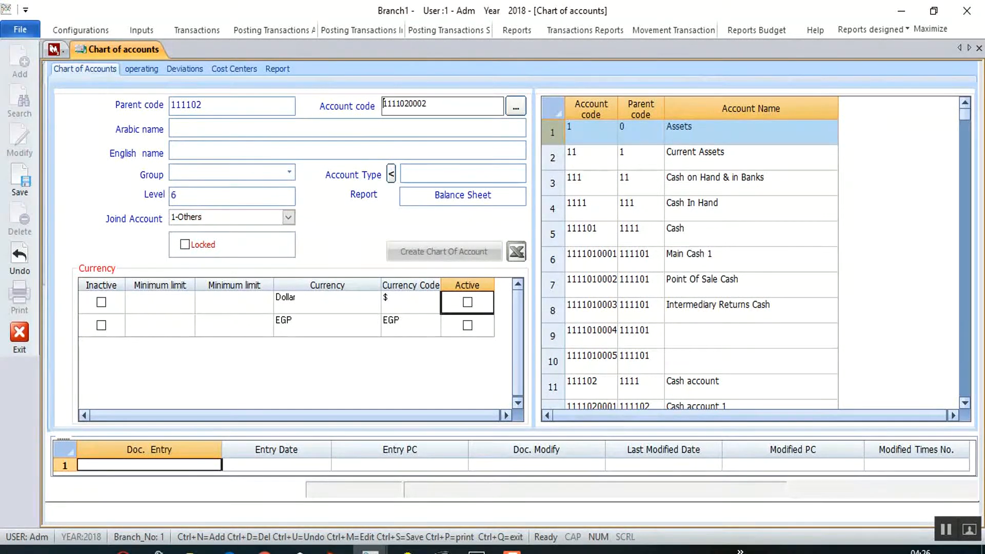
{"action": "type", "text": "Cash account 2"}
Step: Set Cash account 2's type to Sub, activate the Dollar currency and save the account
{"action": "left_click", "coordinate": [391, 174]}
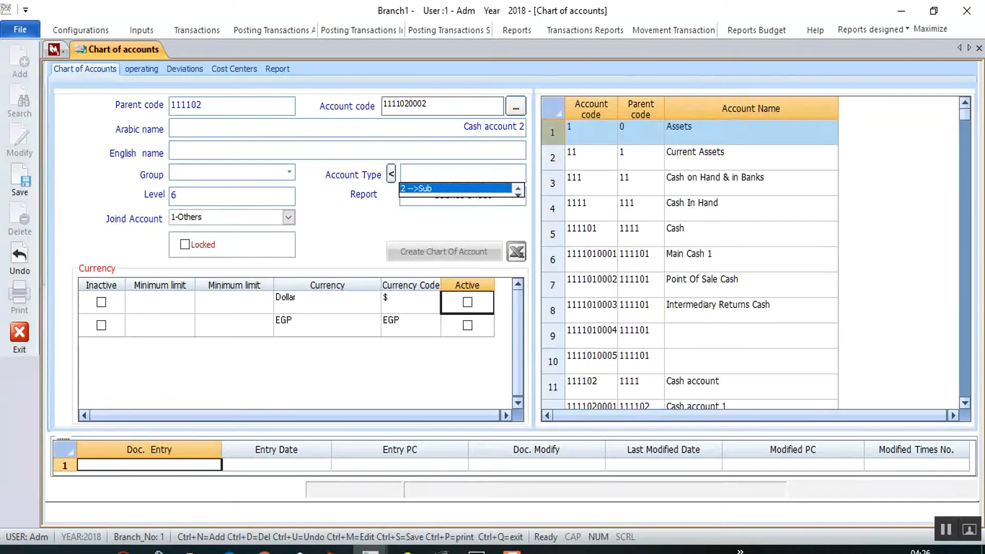
{"action": "key", "text": "Return"}
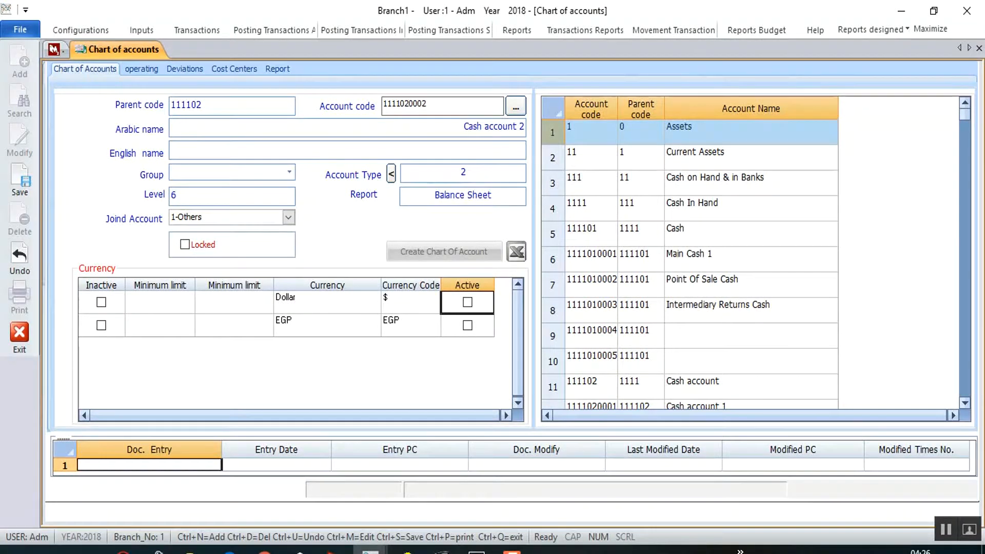
{"action": "key", "text": "space"}
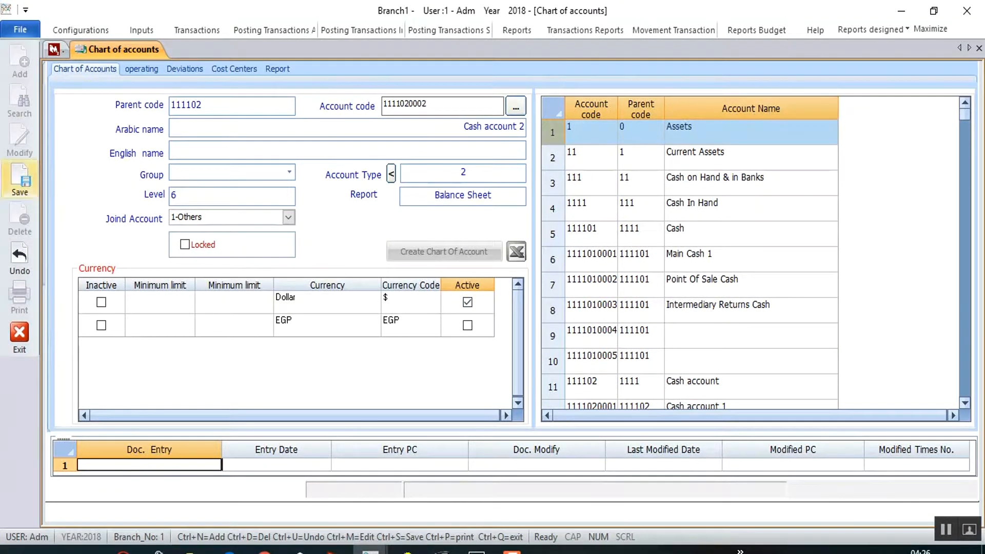
{"action": "left_click", "coordinate": [19, 182]}
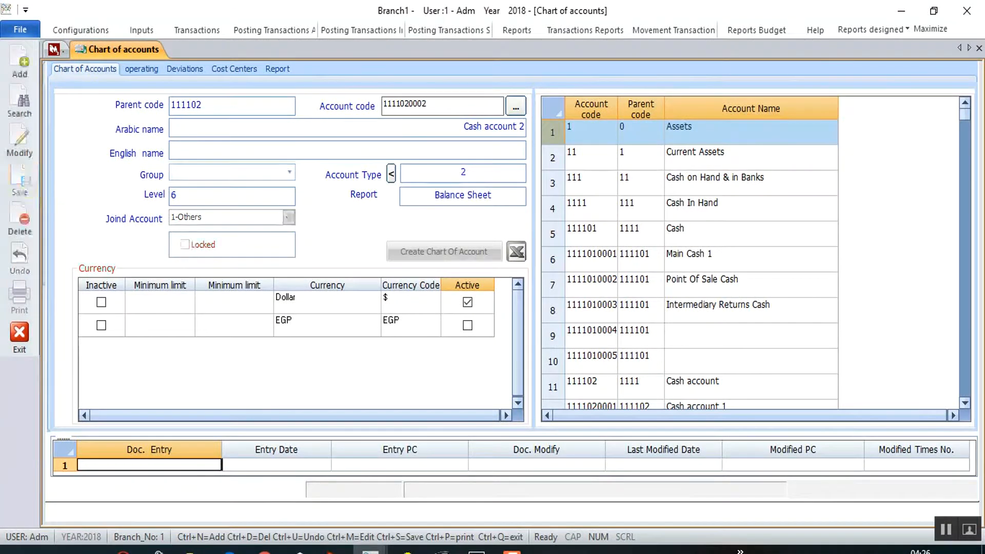